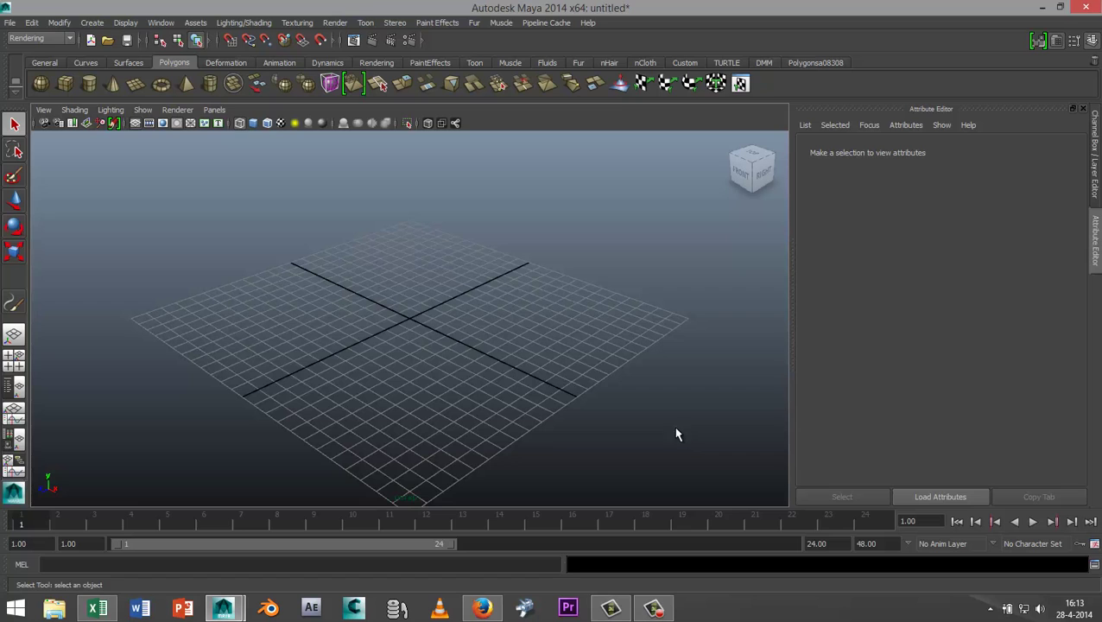
Step: Switch the menu set to Polygons
alt+drag(687, 425, 679, 399)
mouse_move(679, 400)
alt+middle_down()
mouse_move(685, 384)
mouse_move(671, 396)
alt+middle_up()
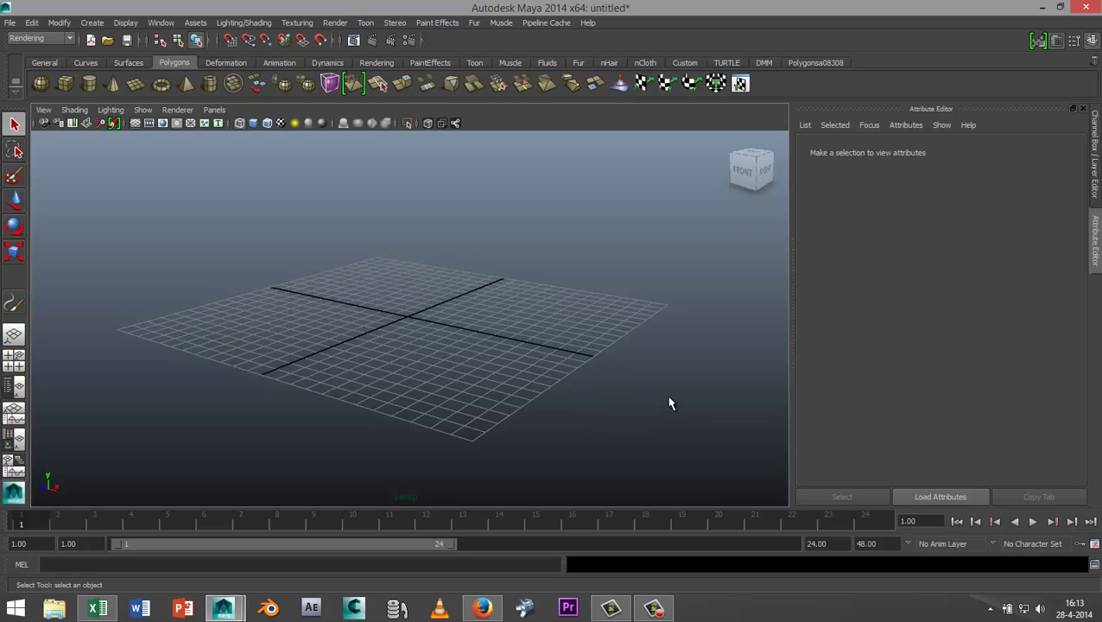
click(72, 40)
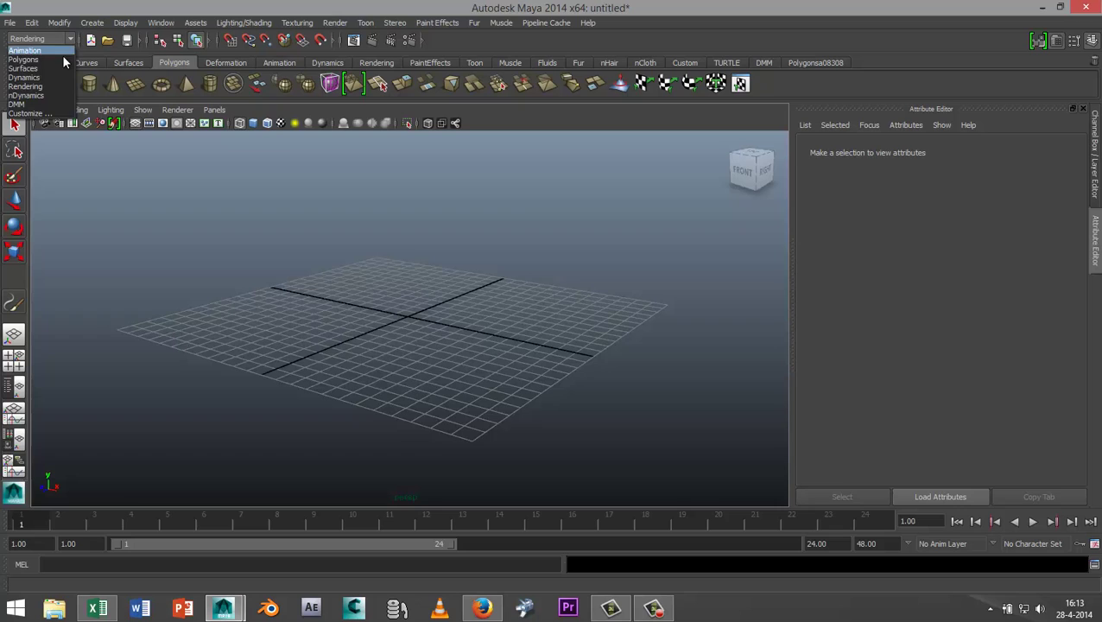
click(60, 60)
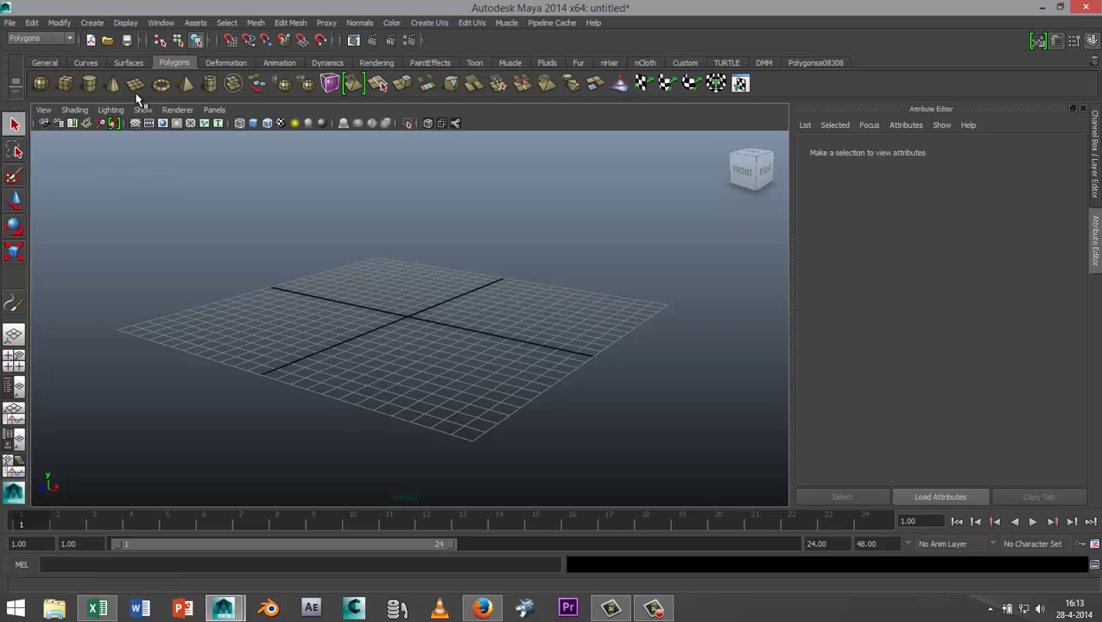
Step: Drag out a large polygon plane across the grid and display it shaded
shift+right_drag(164, 227, 136, 331)
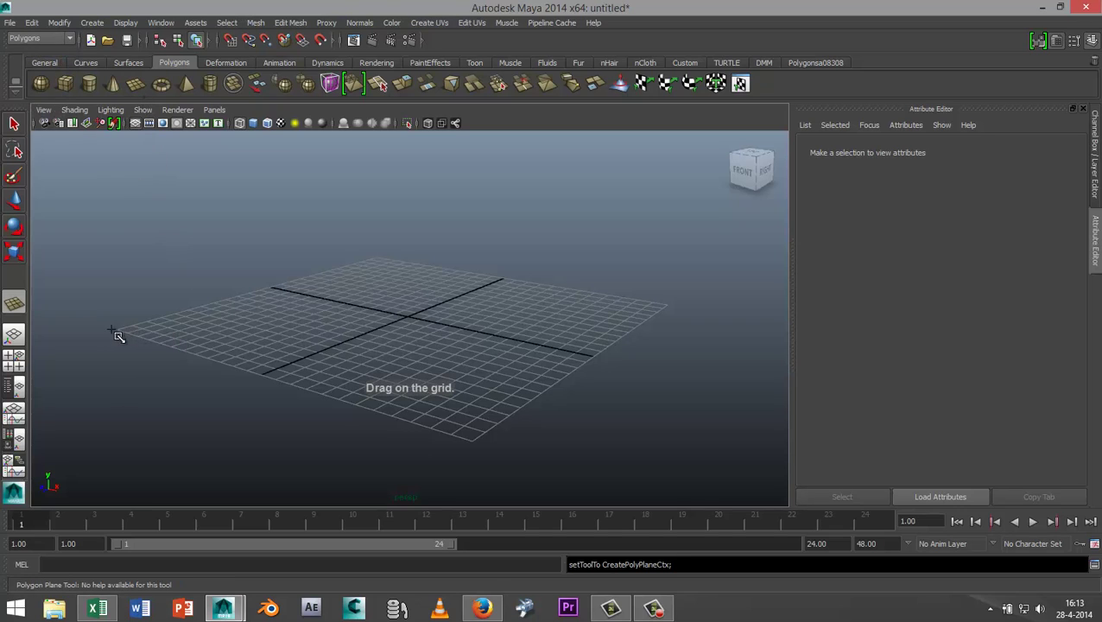
drag(115, 326, 668, 304)
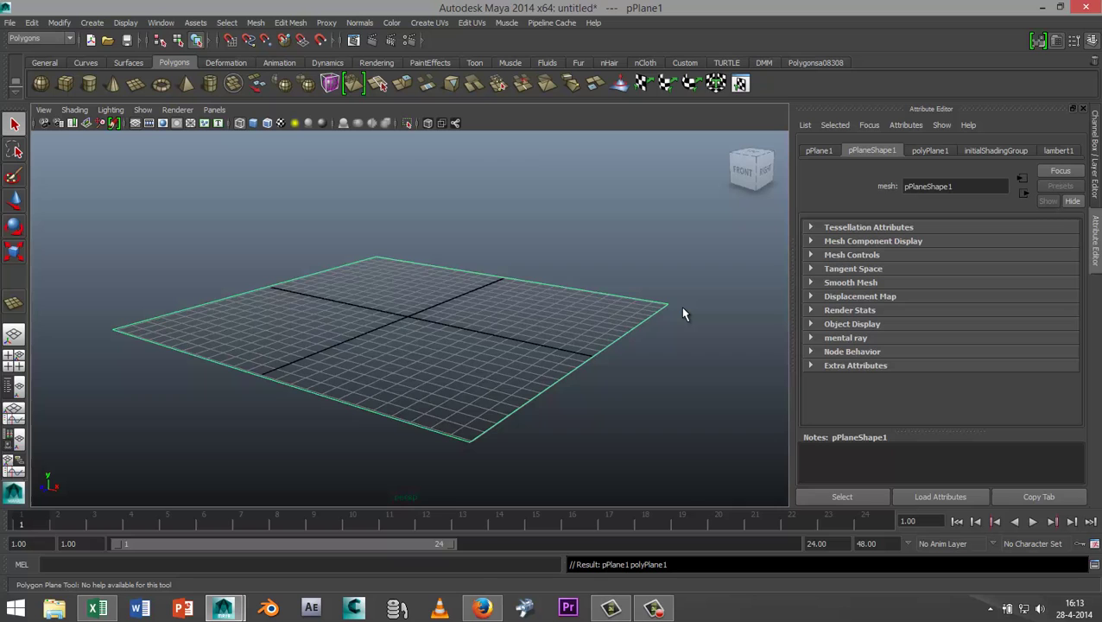
key(5)
key(q)
mouse_move(685, 357)
alt+mouse_down()
mouse_move(697, 369)
mouse_move(673, 354)
mouse_move(694, 369)
mouse_move(711, 362)
mouse_move(701, 352)
mouse_move(701, 369)
alt+mouse_up()
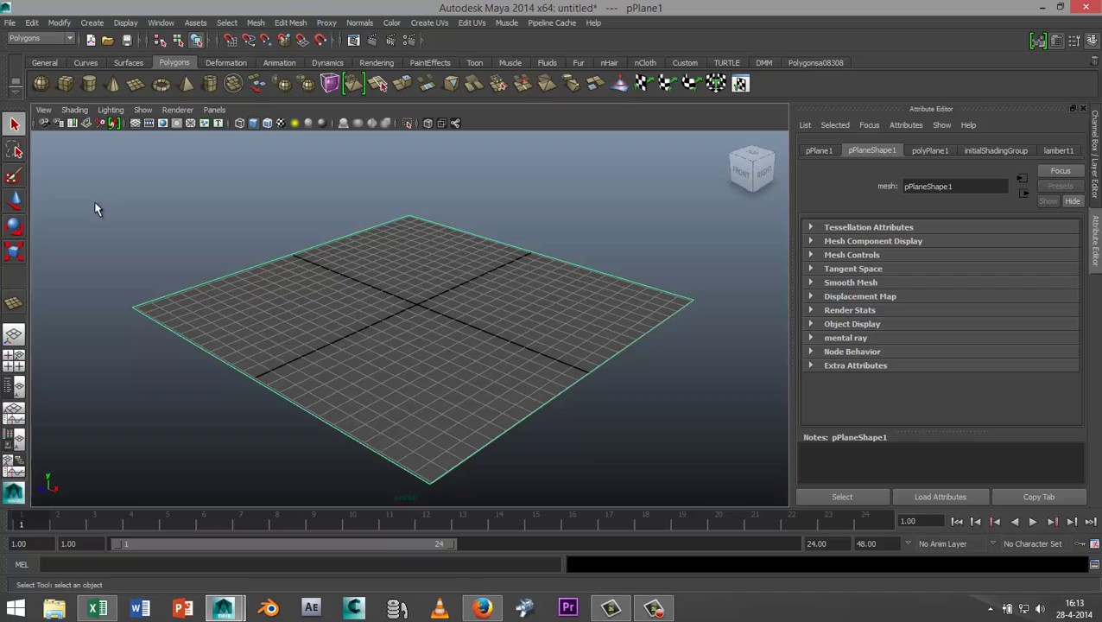
Step: Switch to the Rendering menu set and make pPlane1 paintable for Paint Effects
click(72, 38)
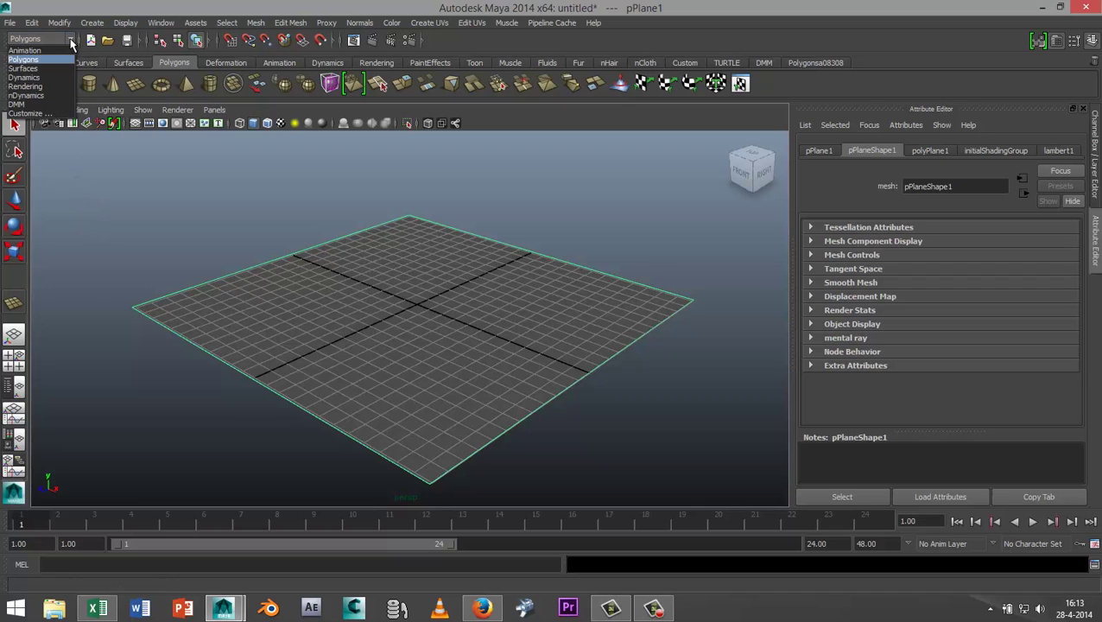
click(49, 87)
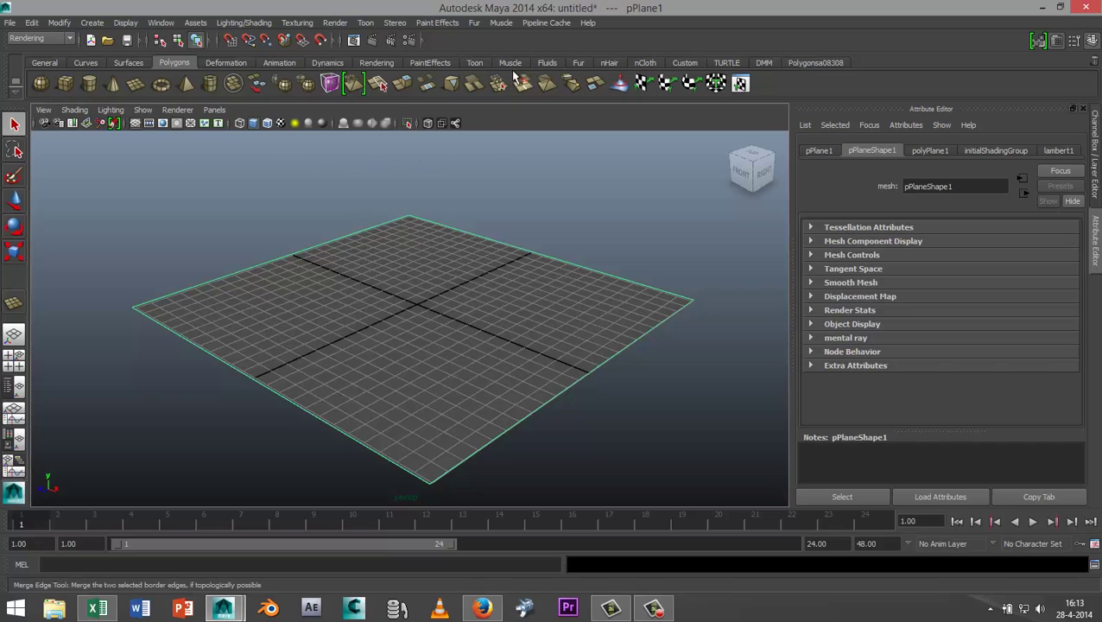
click(445, 25)
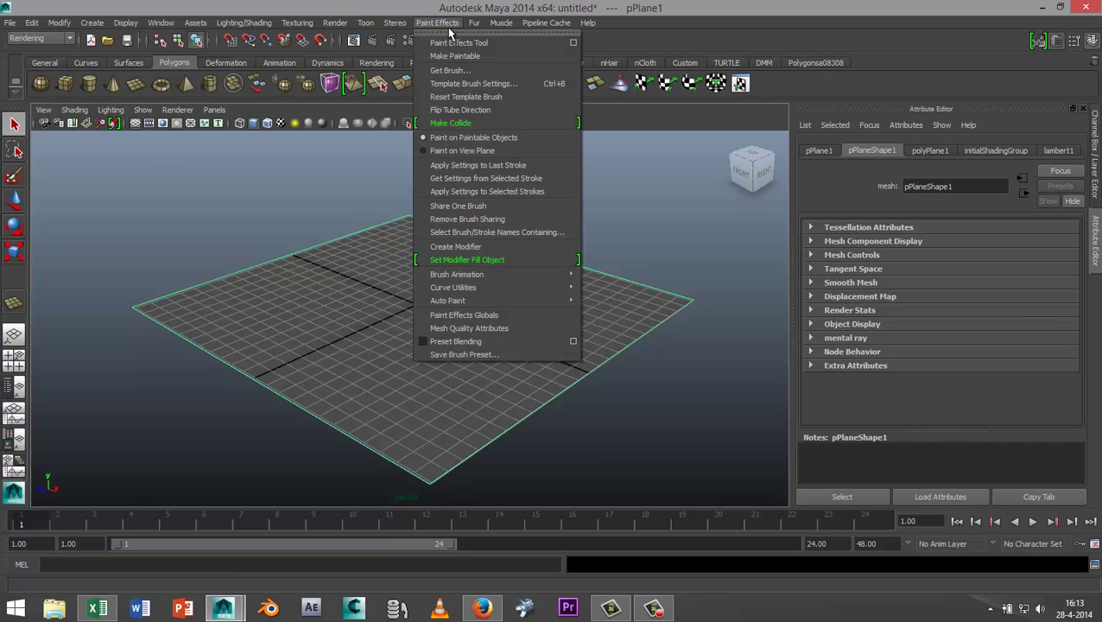
click(503, 57)
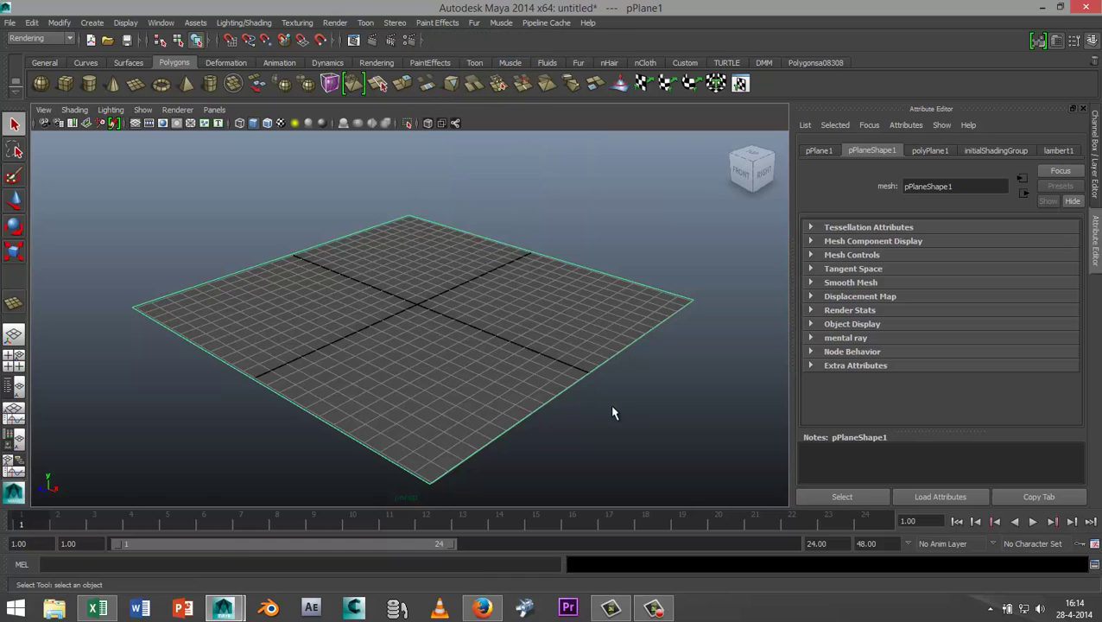
alt+drag(627, 419, 650, 413)
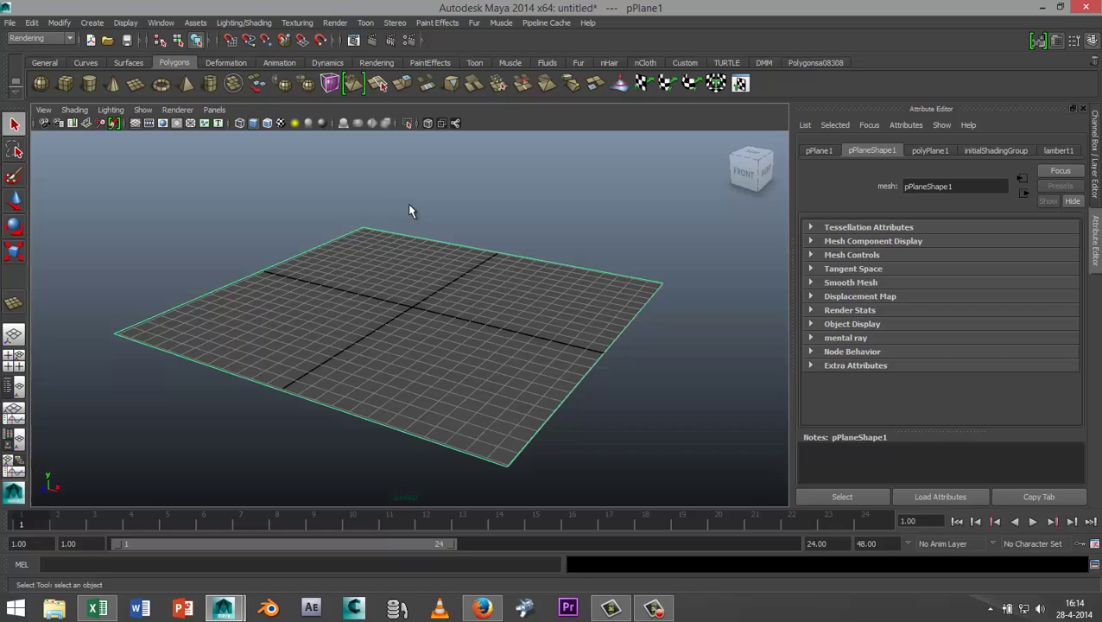
Step: Open the Visor from General Editors and enlarge it to browse the preset folders
click(164, 24)
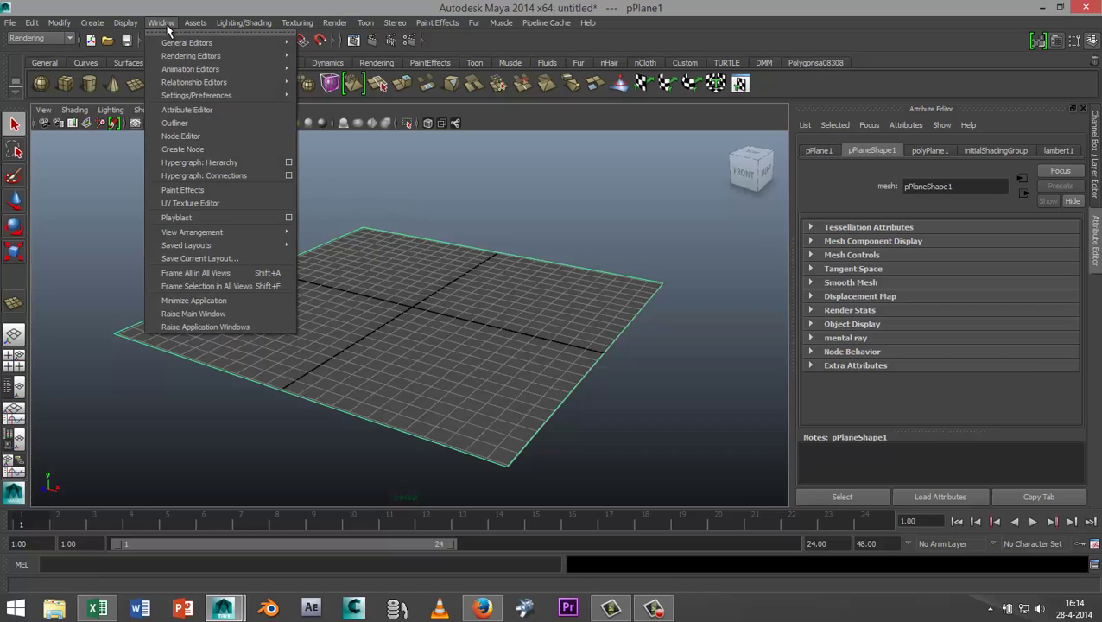
mouse_move(210, 42)
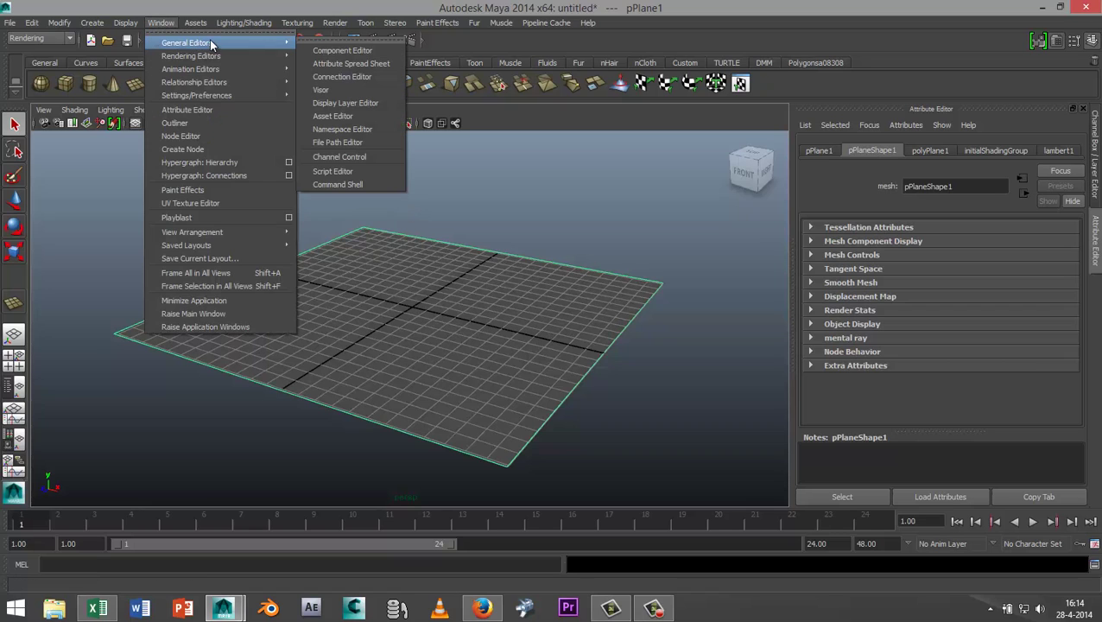
click(337, 89)
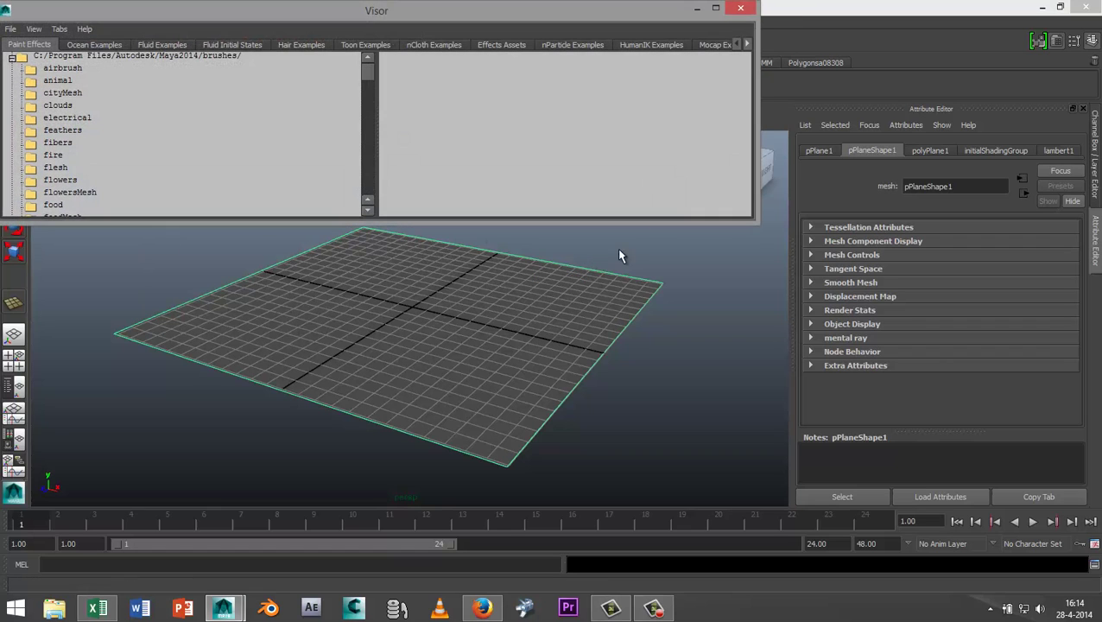
drag(654, 226, 678, 434)
scroll(152, 276, down, 3)
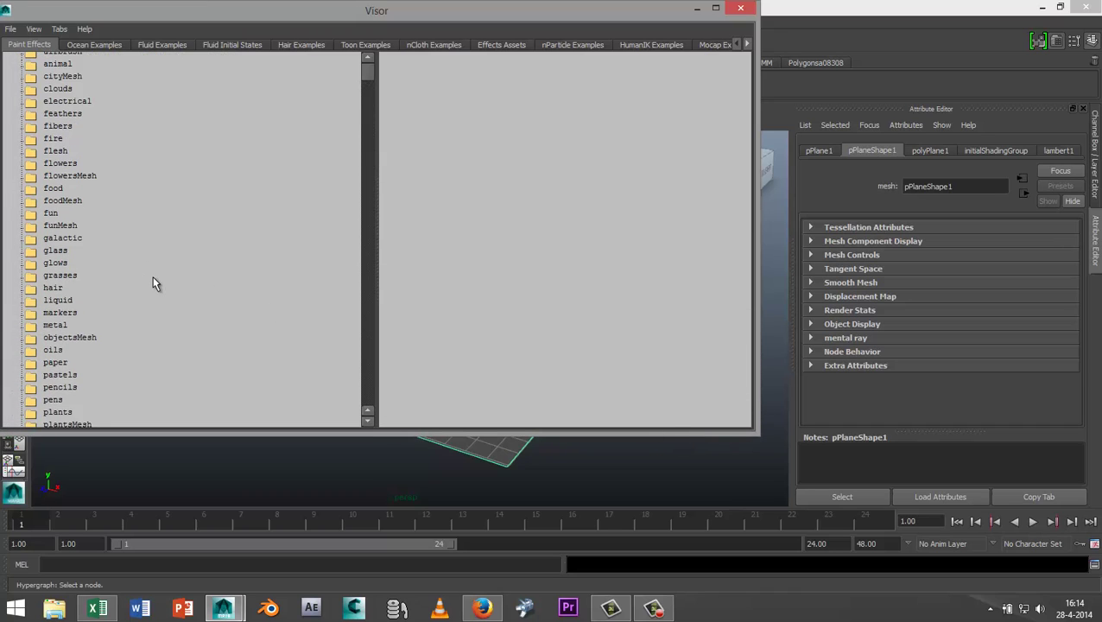
scroll(152, 274, up, 3)
scroll(155, 268, down, 1)
scroll(168, 255, down, 3)
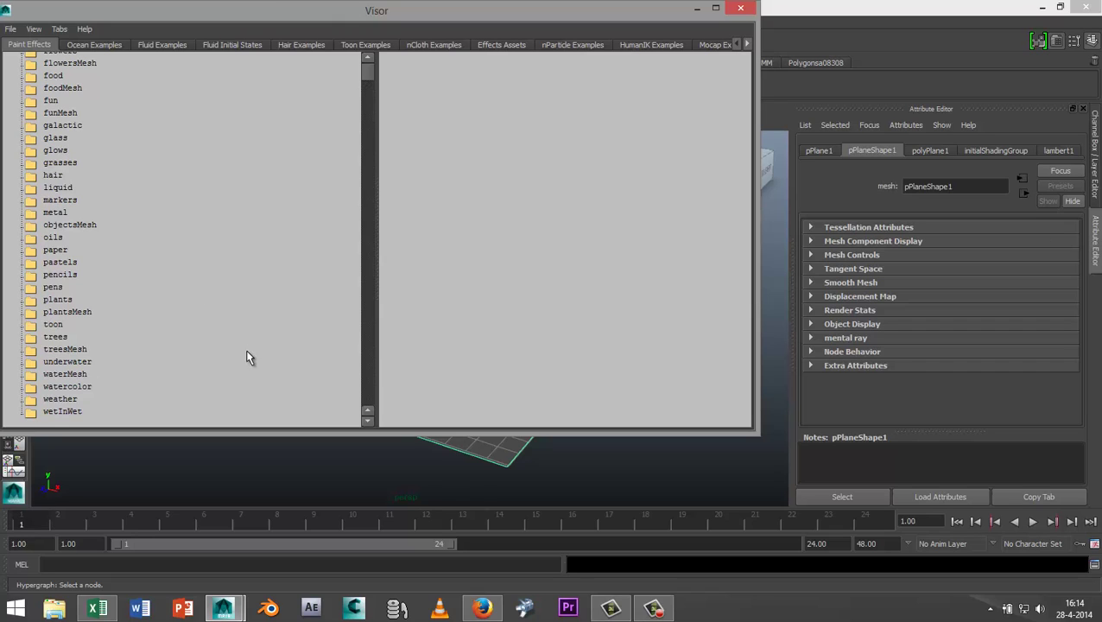
Step: Load cherryTree.mel from the Paint Effects trees folder as the current brush
click(57, 338)
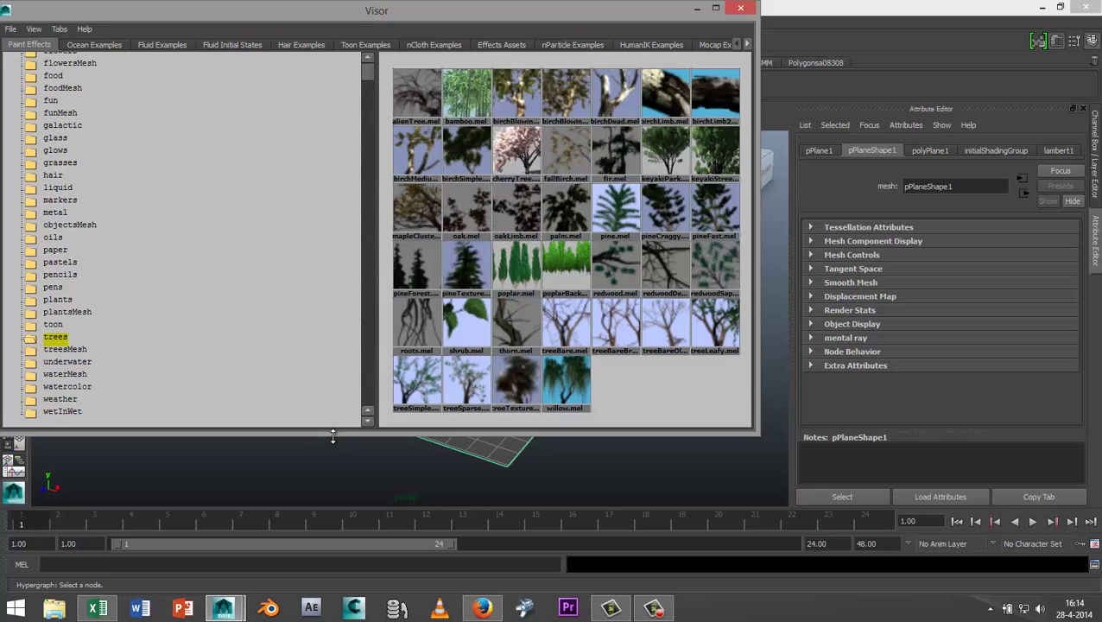
drag(333, 437, 316, 204)
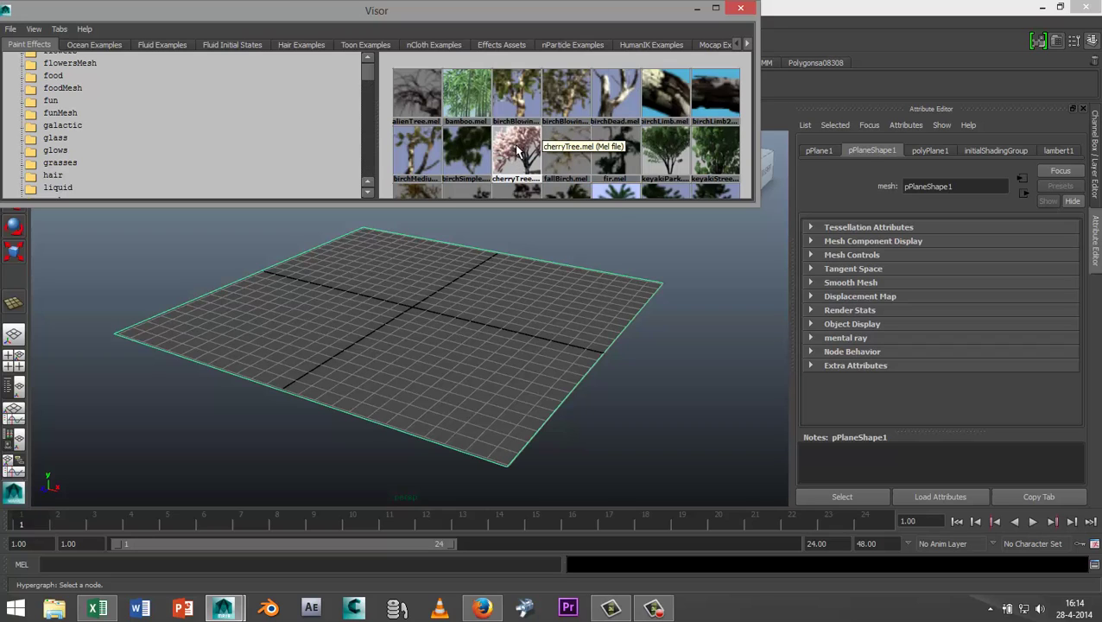
middle_drag(518, 152, 468, 268)
middle_drag(433, 327, 438, 314)
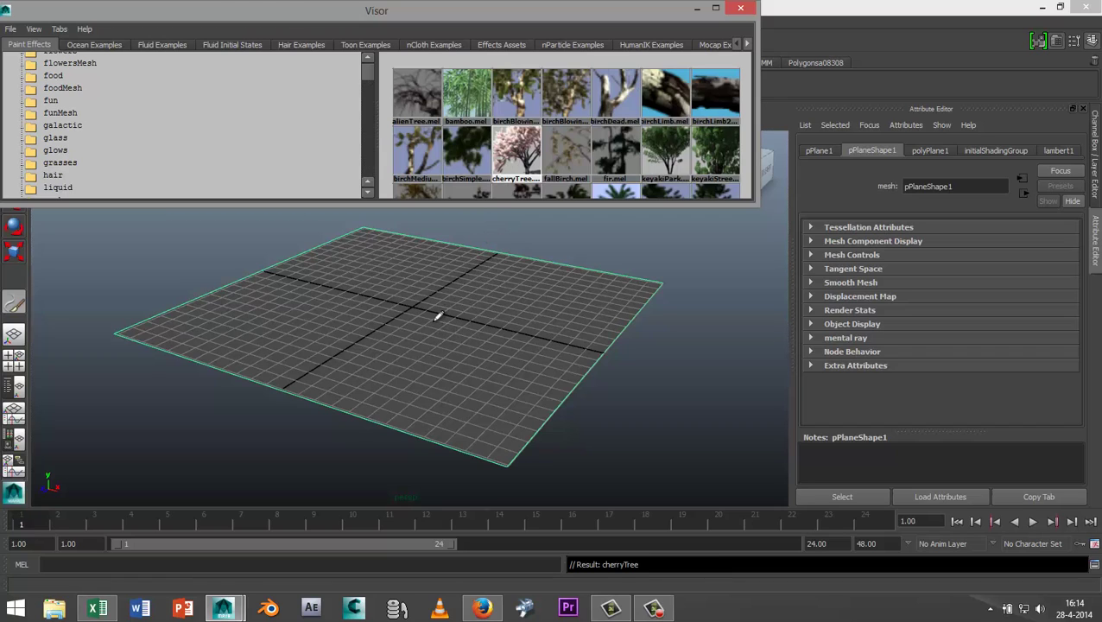
Step: Paint strokeCherryTree1 near the plane's centre, then orbit to face the tree from the front
click(696, 7)
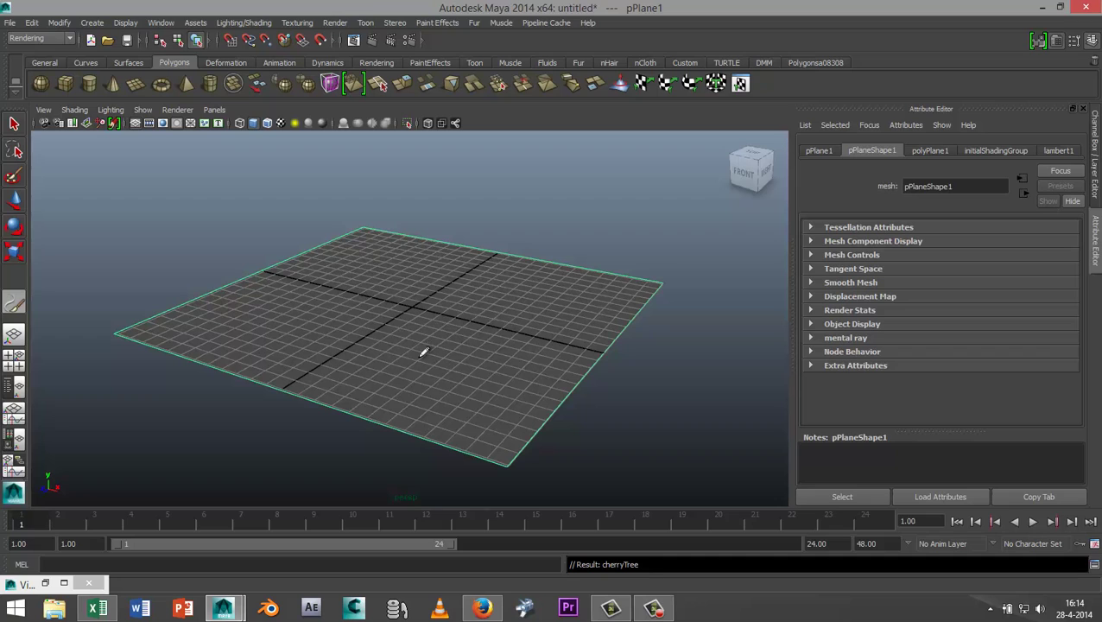
drag(424, 366, 426, 339)
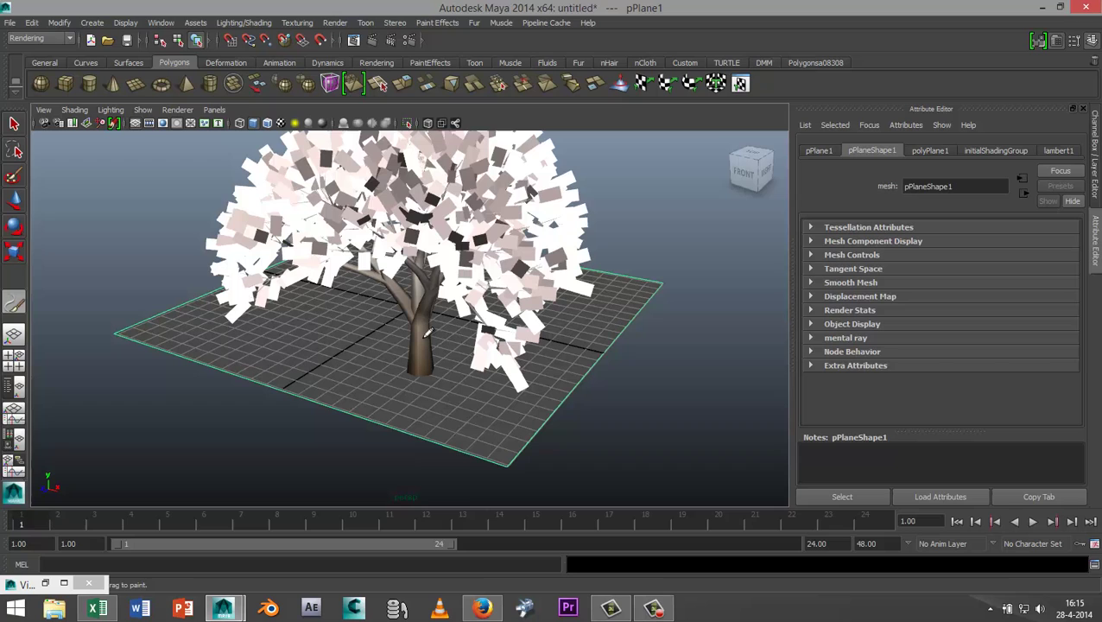
drag(426, 332, 425, 333)
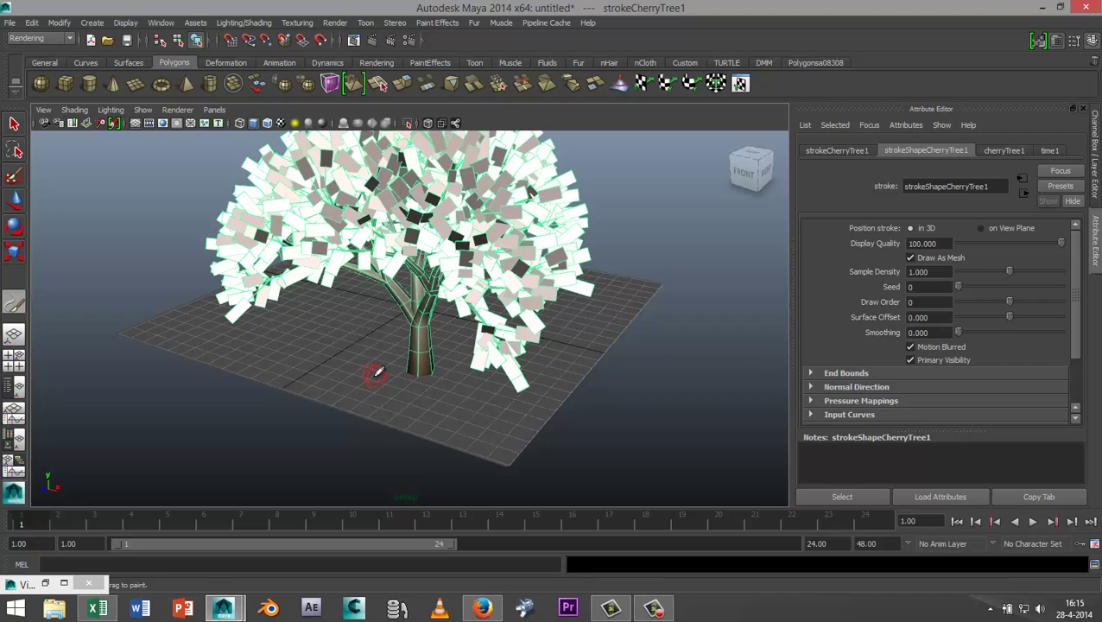
key(q)
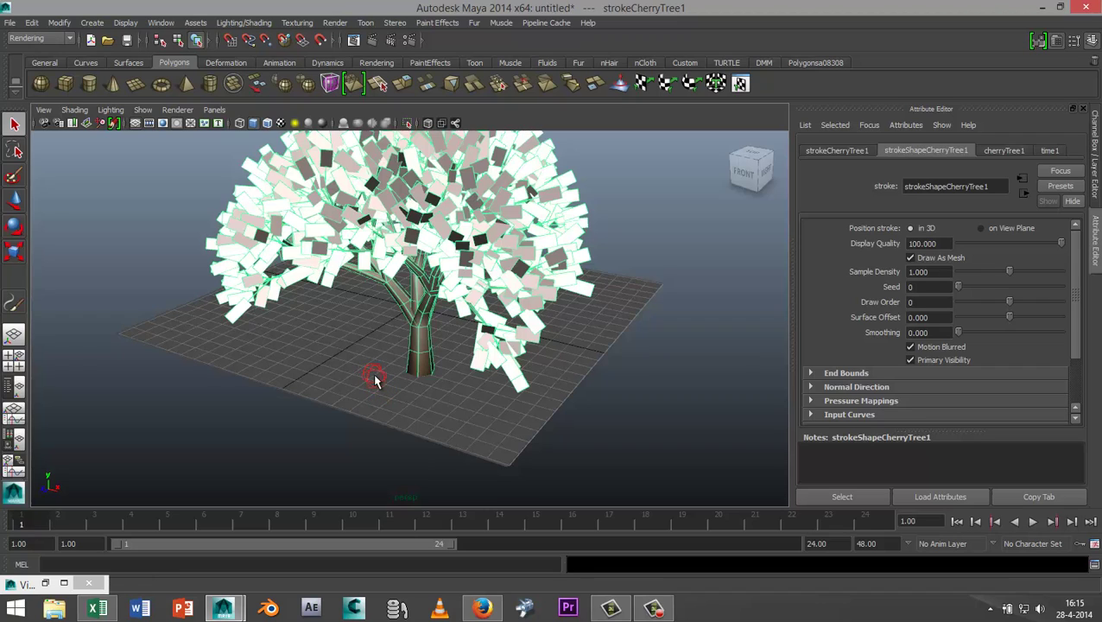
alt+drag(361, 387, 383, 445)
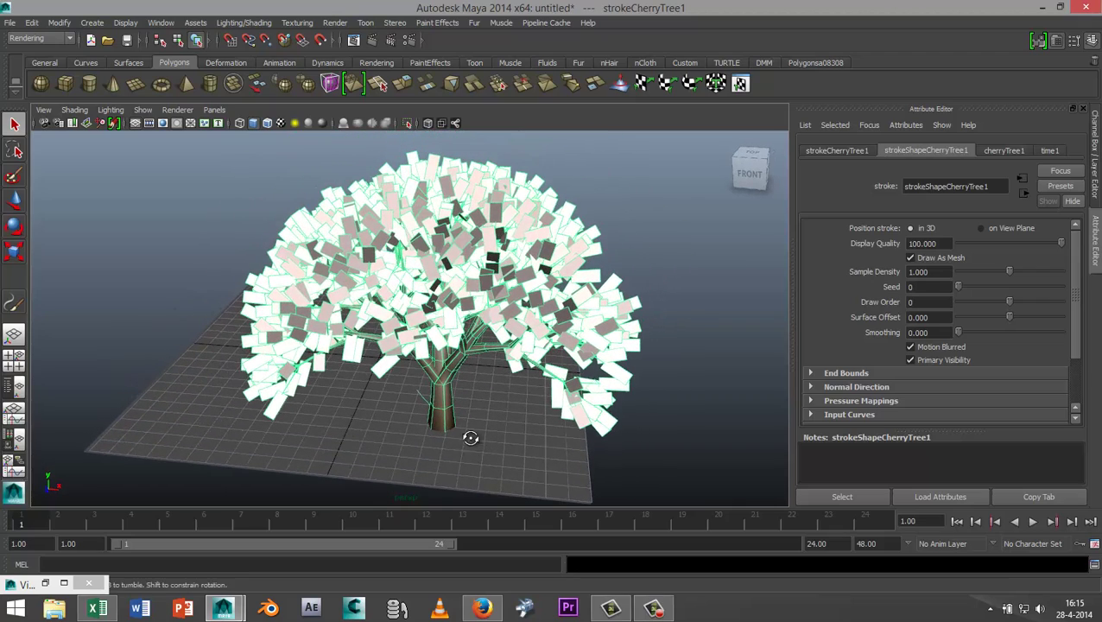
alt+drag(471, 438, 485, 424)
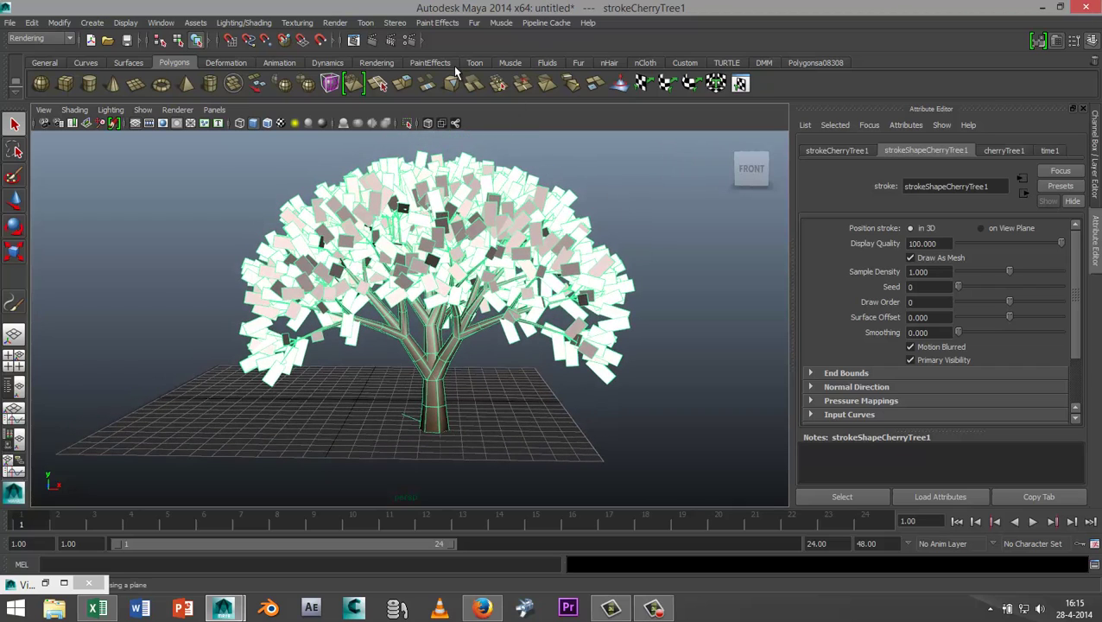
Step: Set the renderer to mental ray, create a Physical Sun and Sky, and render a test frame
click(409, 41)
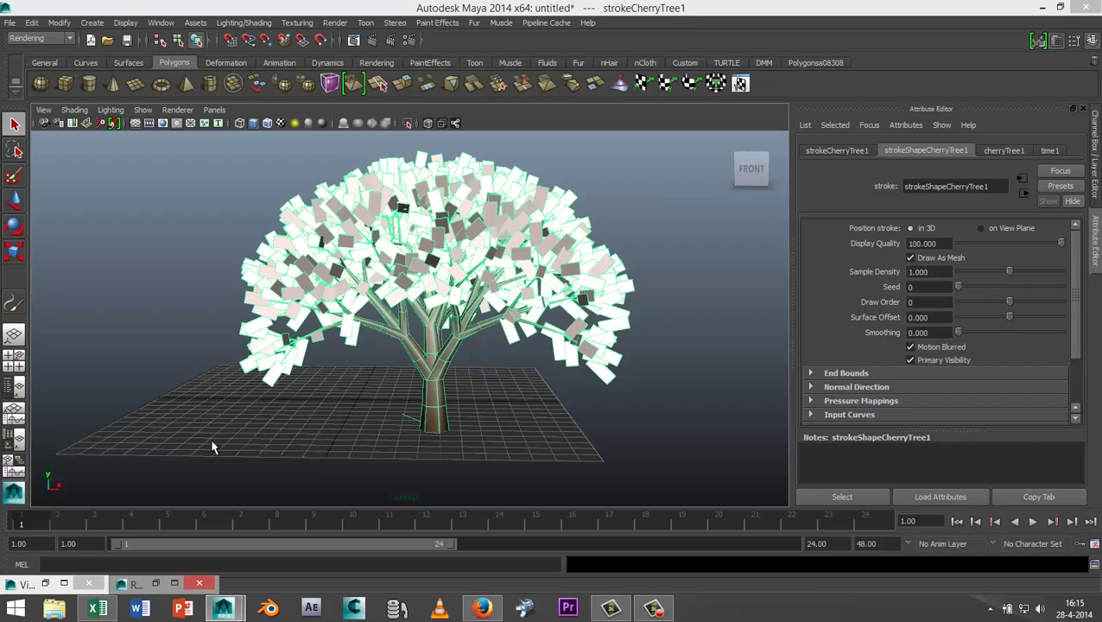
click(179, 587)
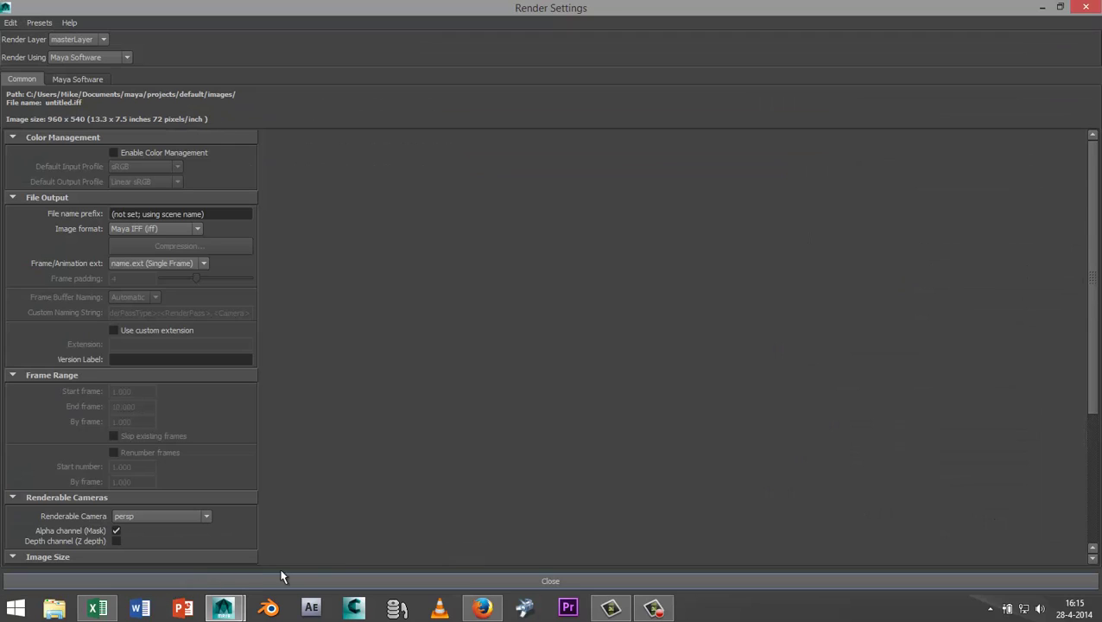
click(127, 58)
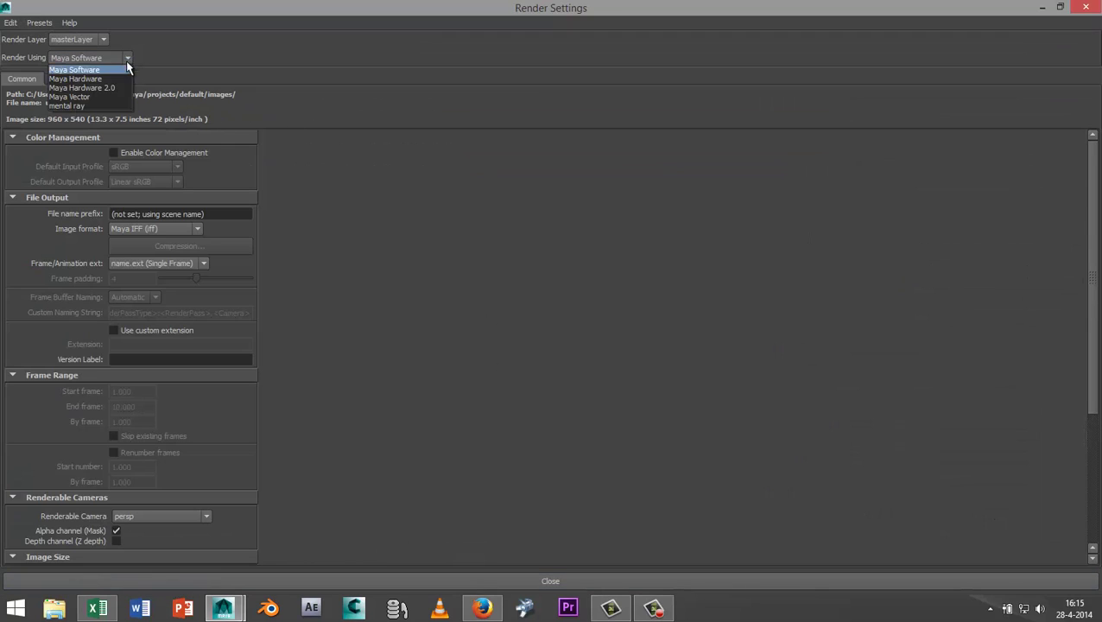
click(112, 106)
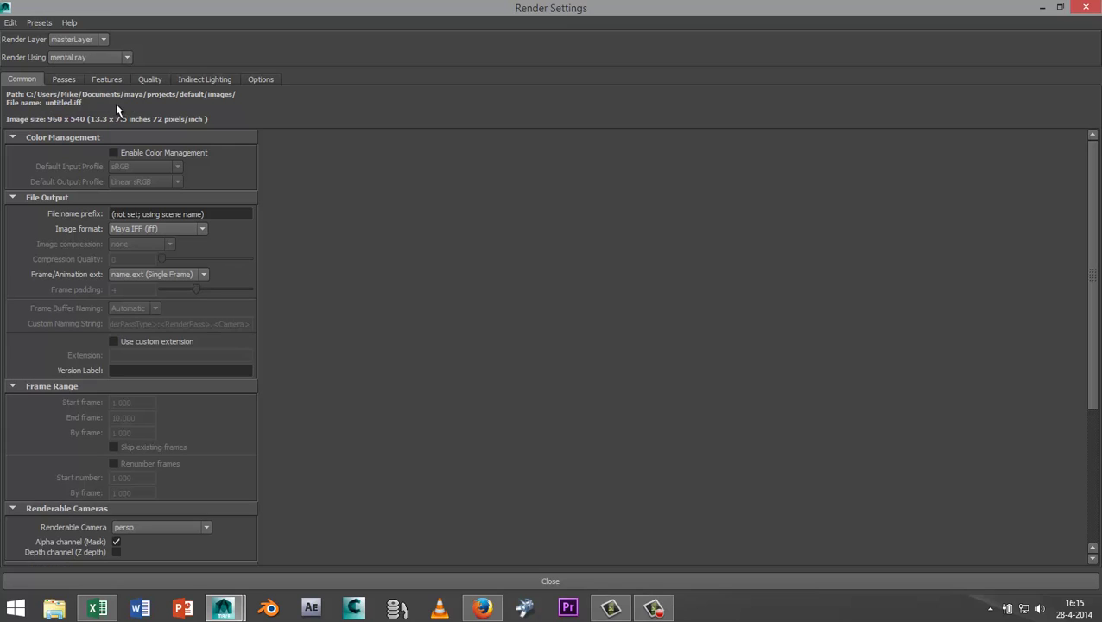
click(207, 80)
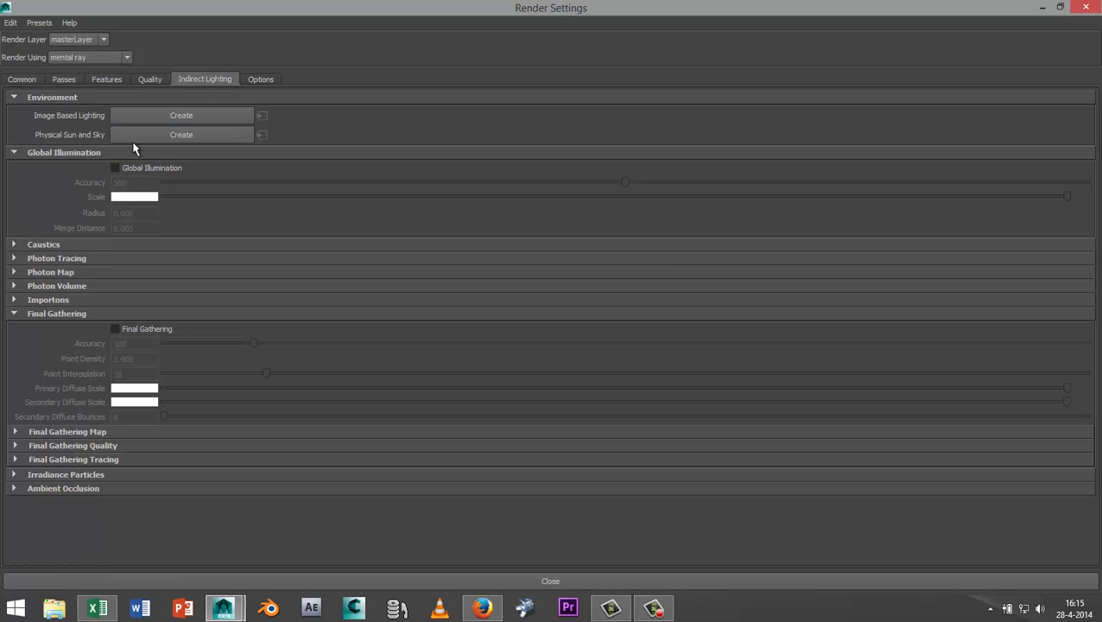
click(203, 136)
click(1041, 9)
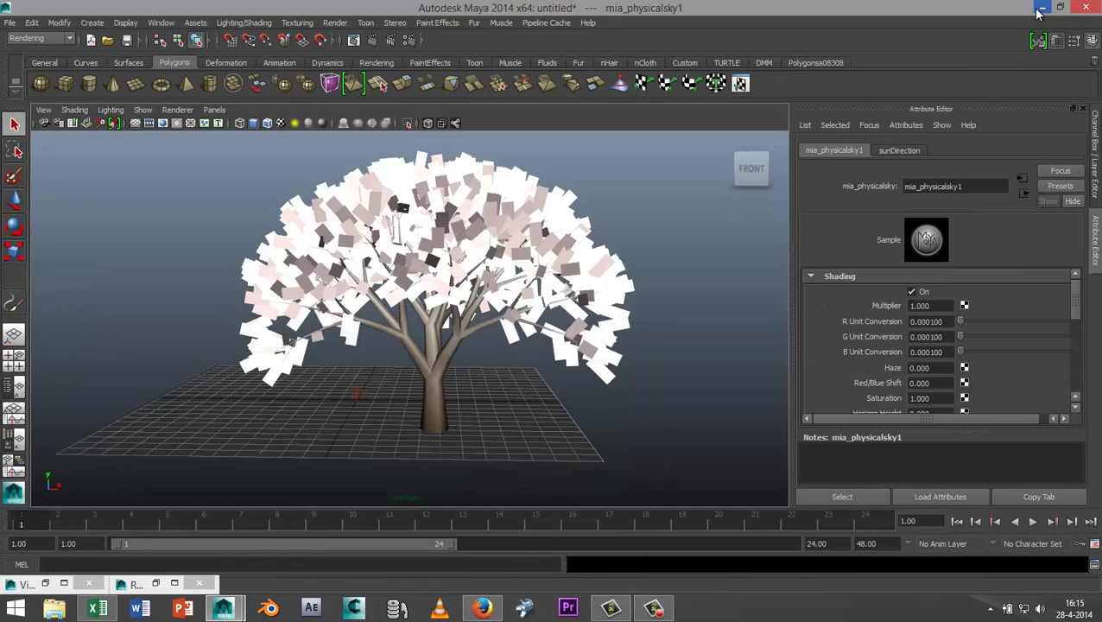
click(373, 42)
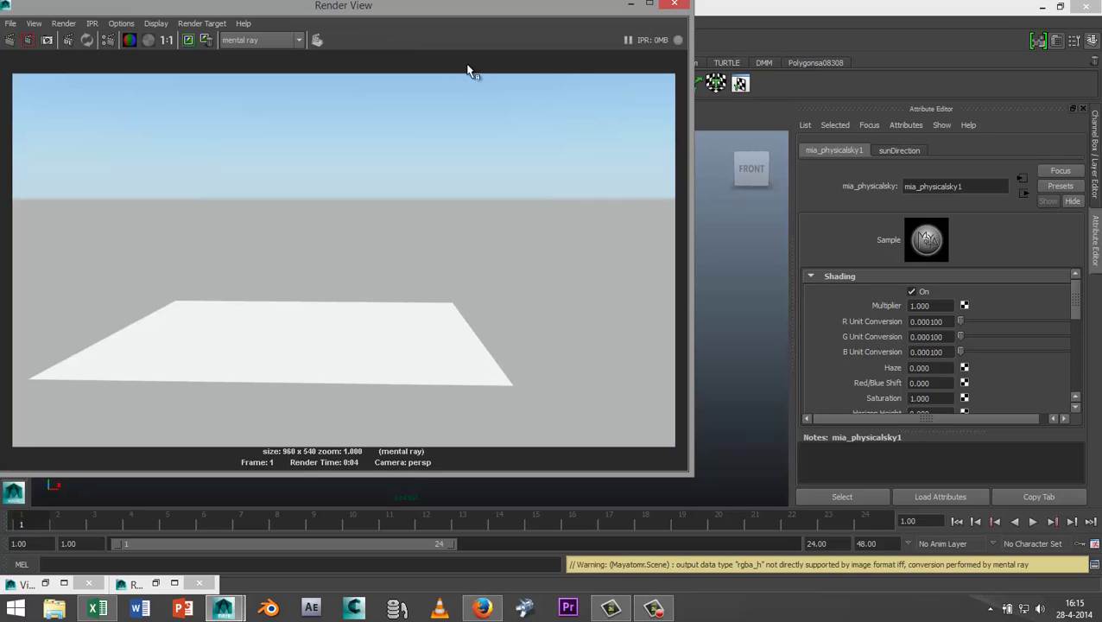
Step: Close the render result, reframe the tree at a low front angle, and select the cherry tree stroke
click(676, 6)
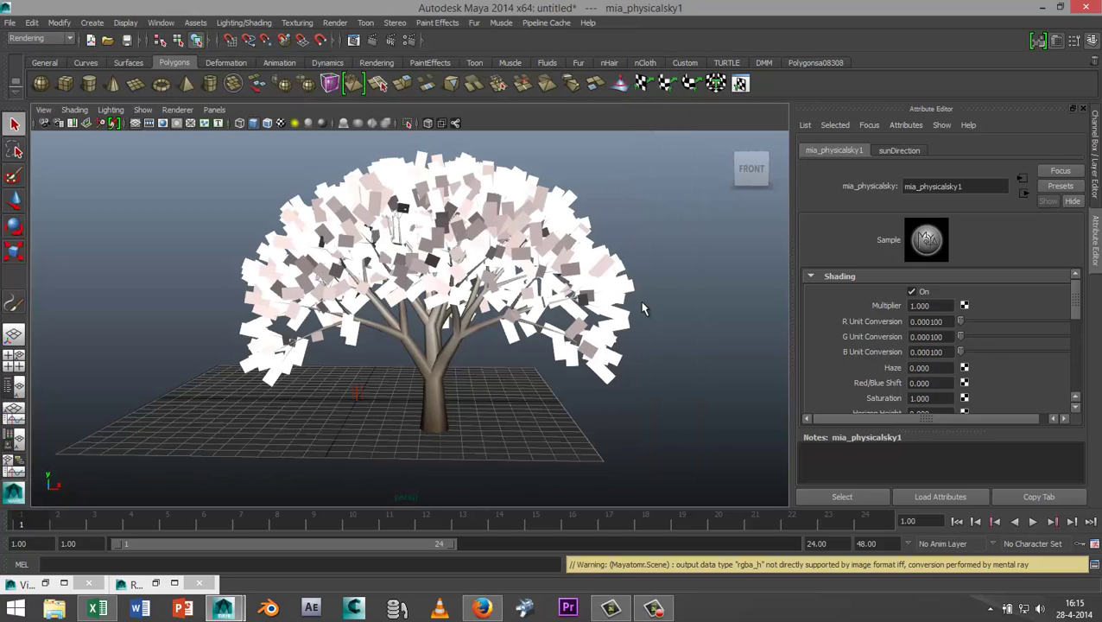
alt+drag(684, 302, 650, 303)
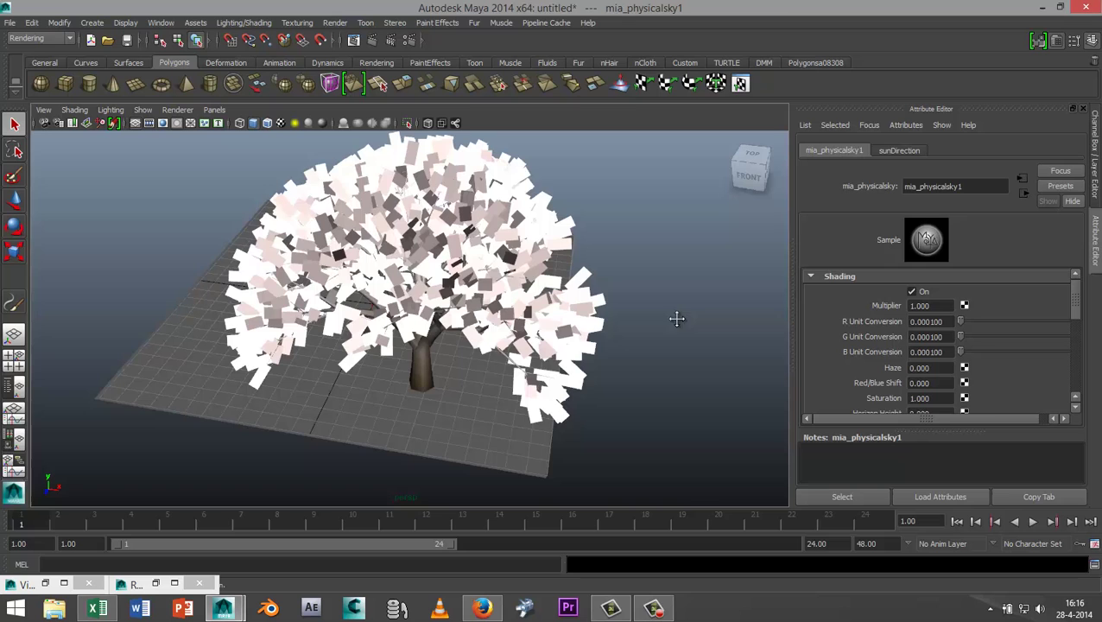
alt+middle_drag(677, 315, 681, 325)
alt+drag(685, 386, 657, 377)
click(443, 348)
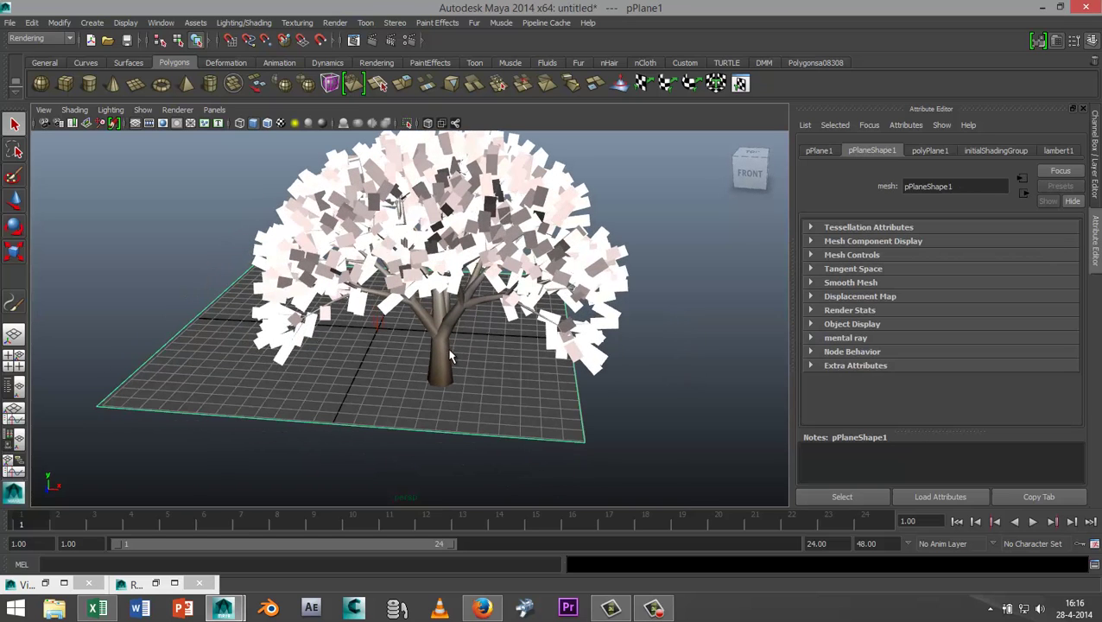
click(508, 281)
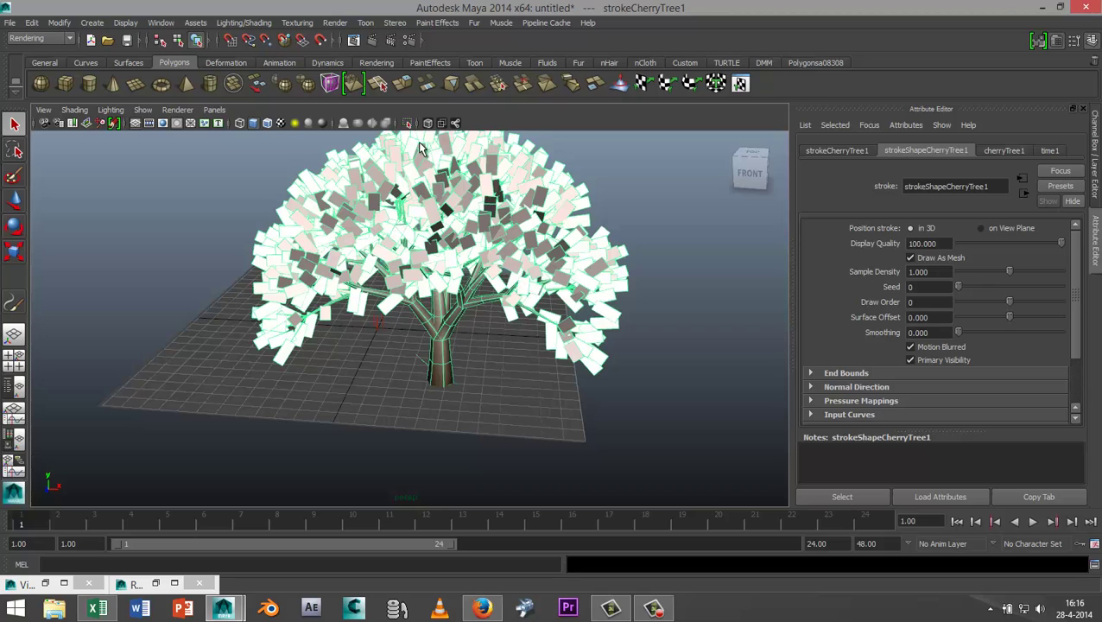
Step: Convert the Paint Effects cherry tree to polygon meshes with Paint Effects to Polygons
click(61, 23)
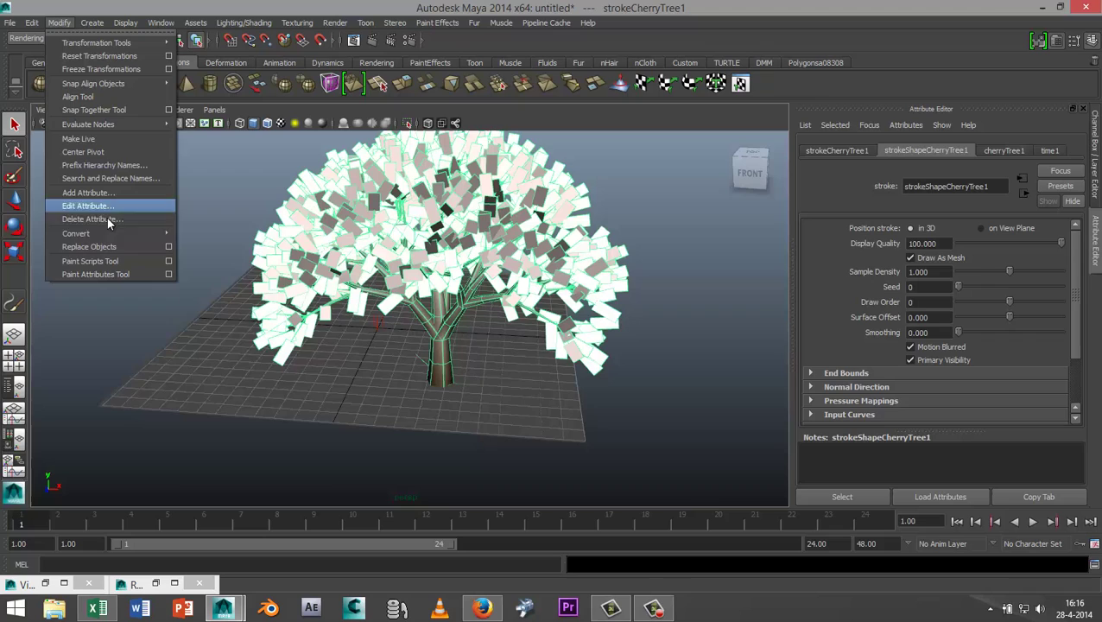
mouse_move(123, 233)
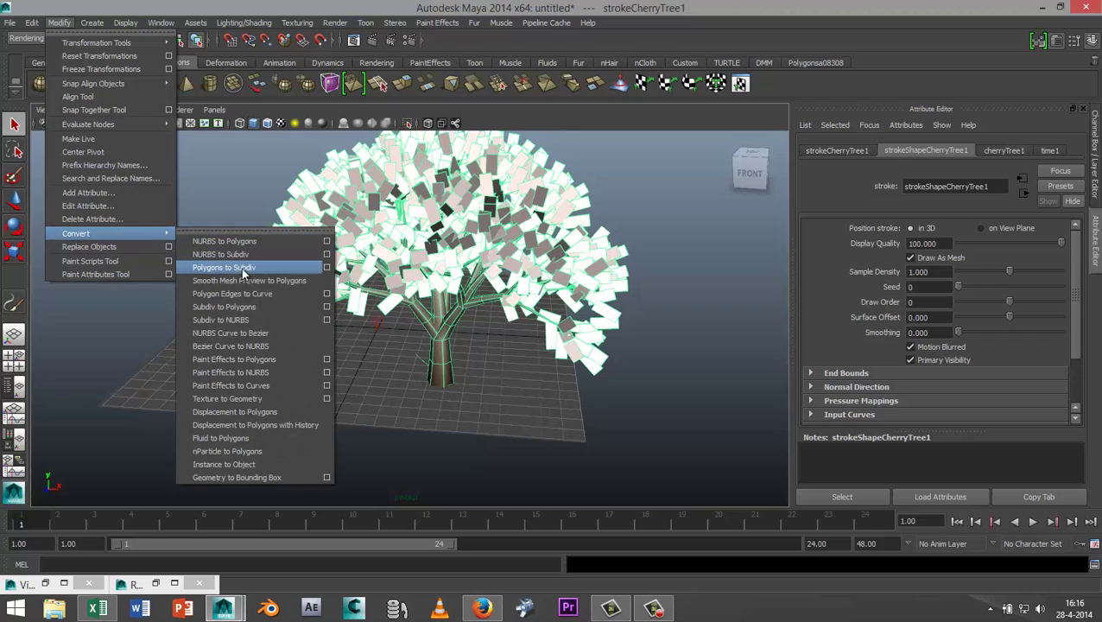
click(300, 359)
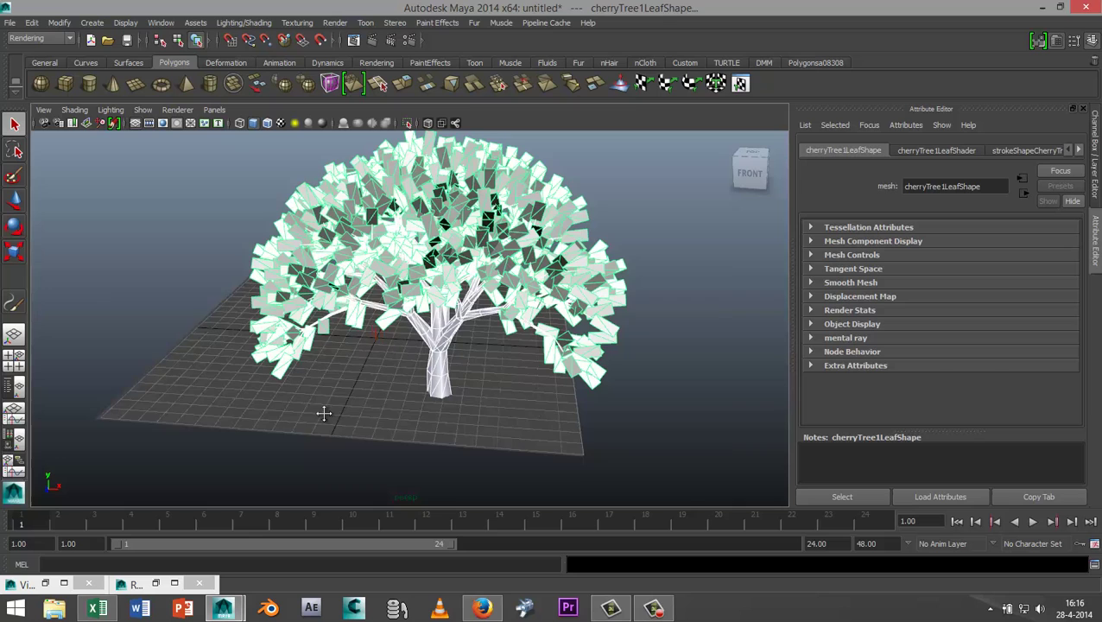
alt+drag(323, 414, 364, 422)
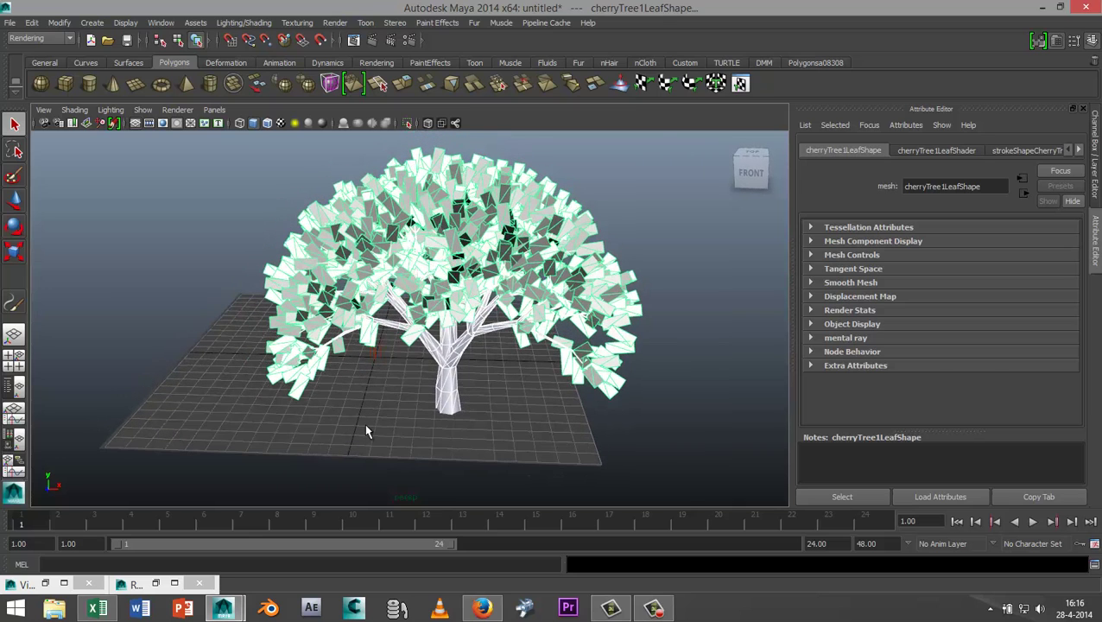
Step: Render the current frame with mental ray to show the polygon cherry tree
click(372, 40)
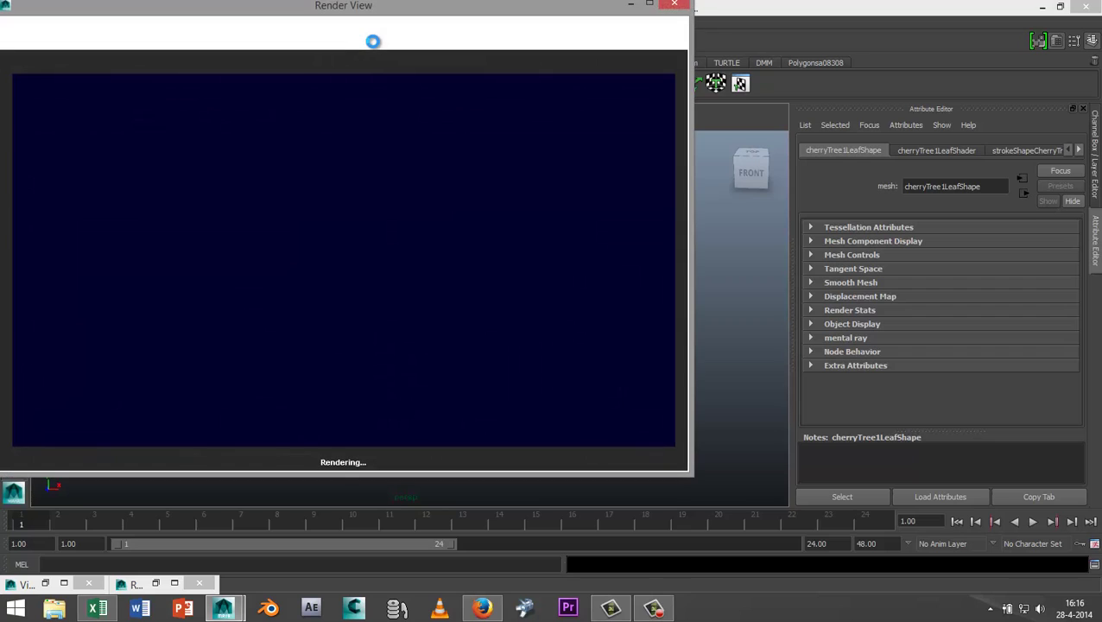